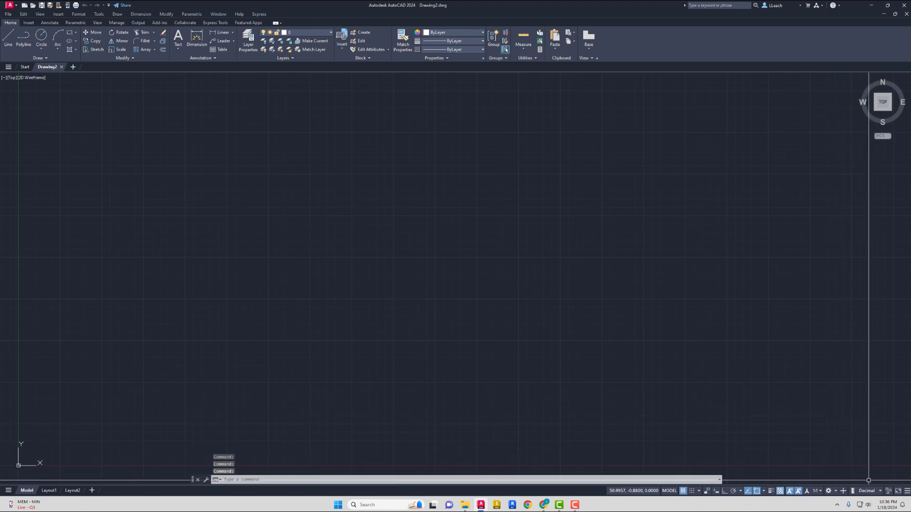
Set the drawing units to Architectural.
left_click(880, 491)
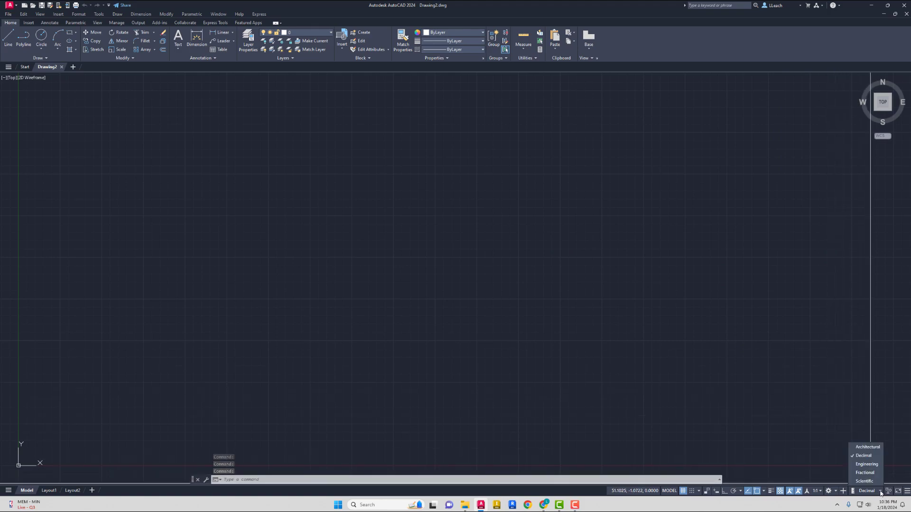
left_click(872, 448)
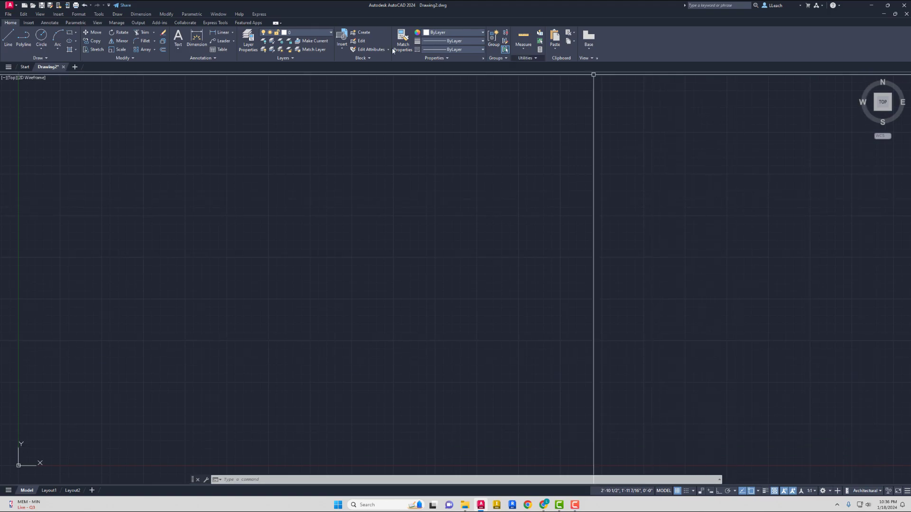
Create a new layer named OBJECT and set its color to magenta.
left_click(249, 46)
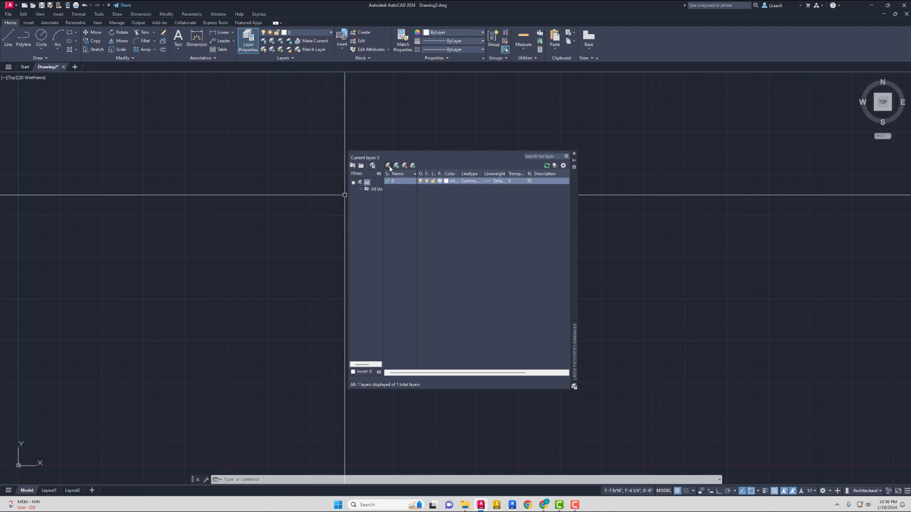
left_click(388, 165)
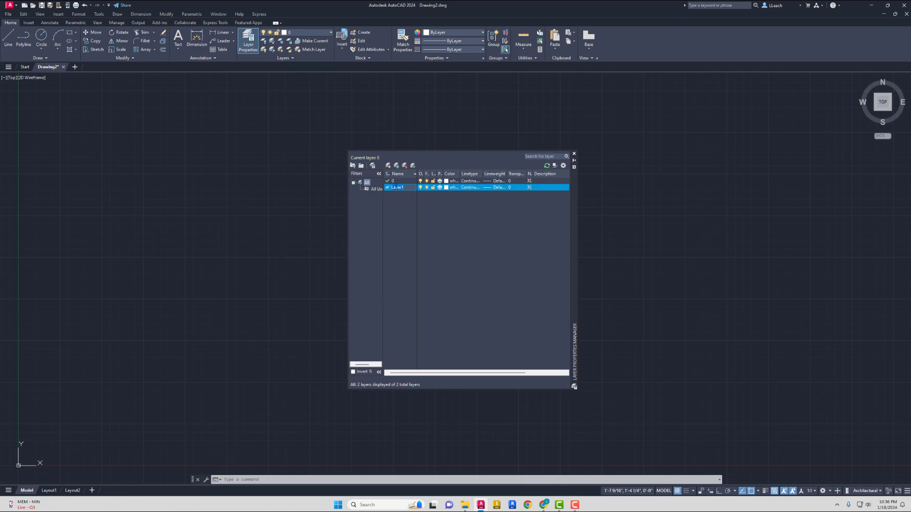
type("O")
left_click(448, 188)
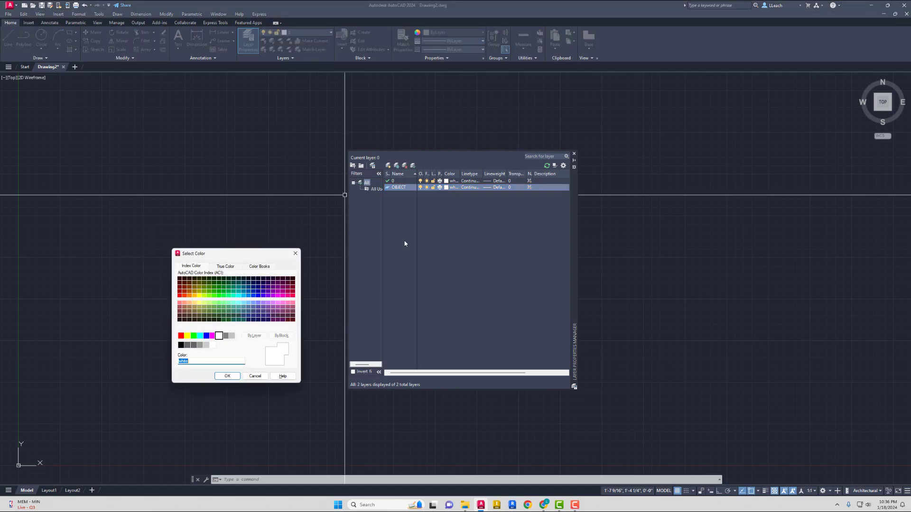
left_click(213, 336)
left_click(227, 376)
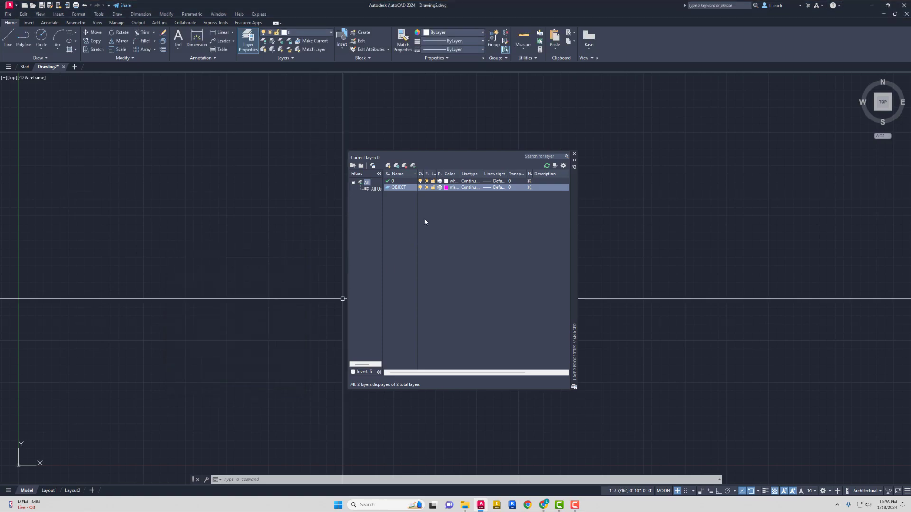
Give the OBJECT layer a 0.30 mm lineweight, make it the current layer and close the layer manager.
left_click(499, 188)
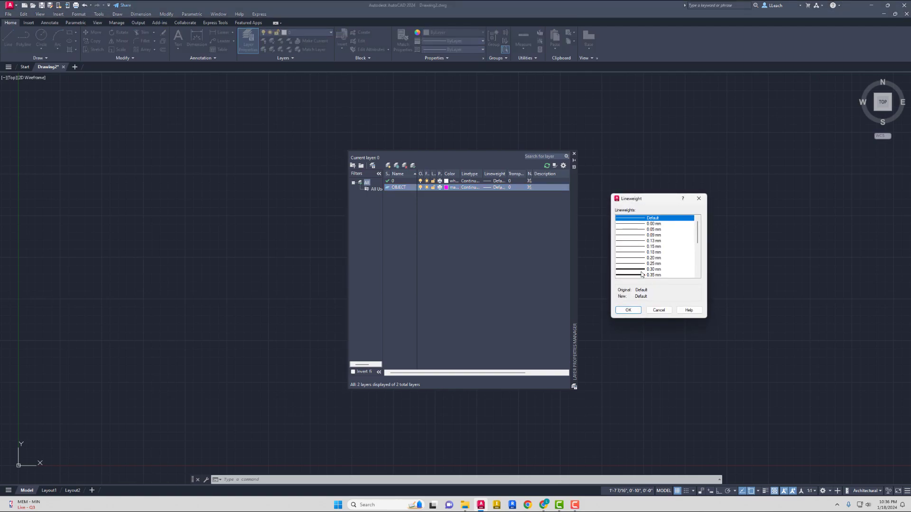
left_click(641, 270)
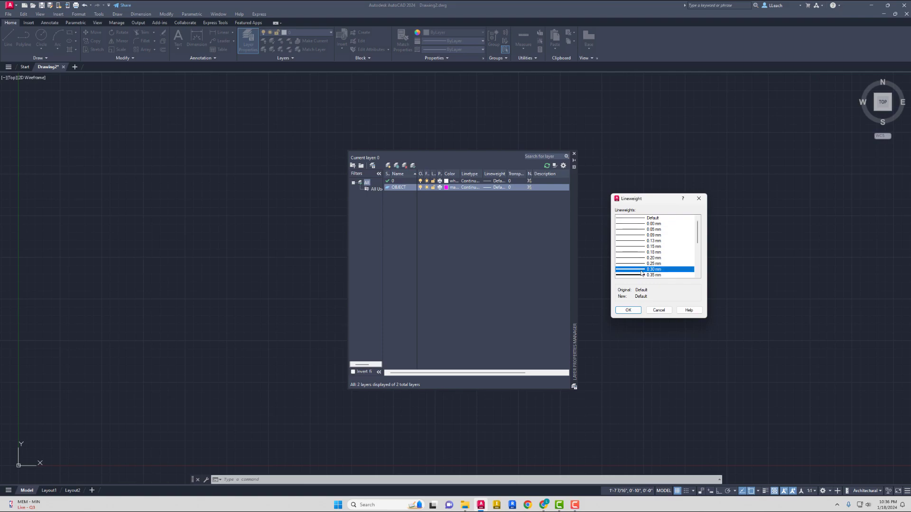
left_click(628, 310)
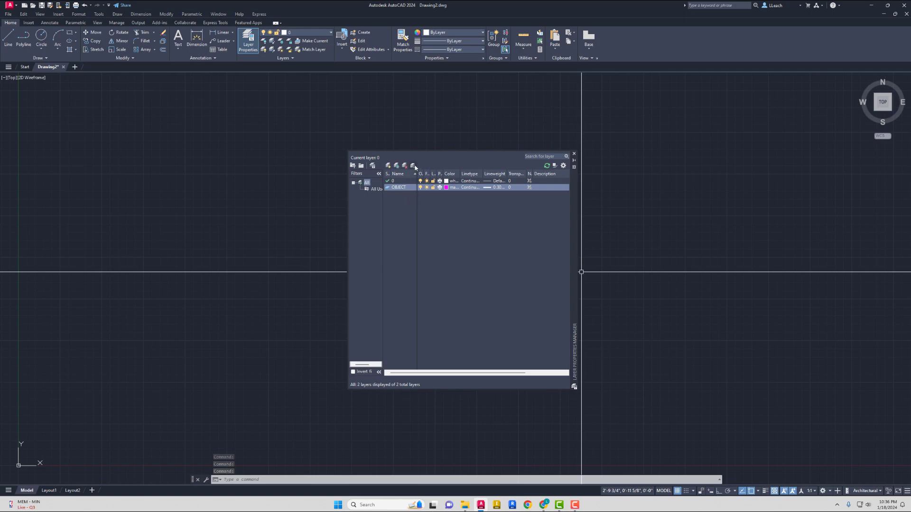
double_click(400, 189)
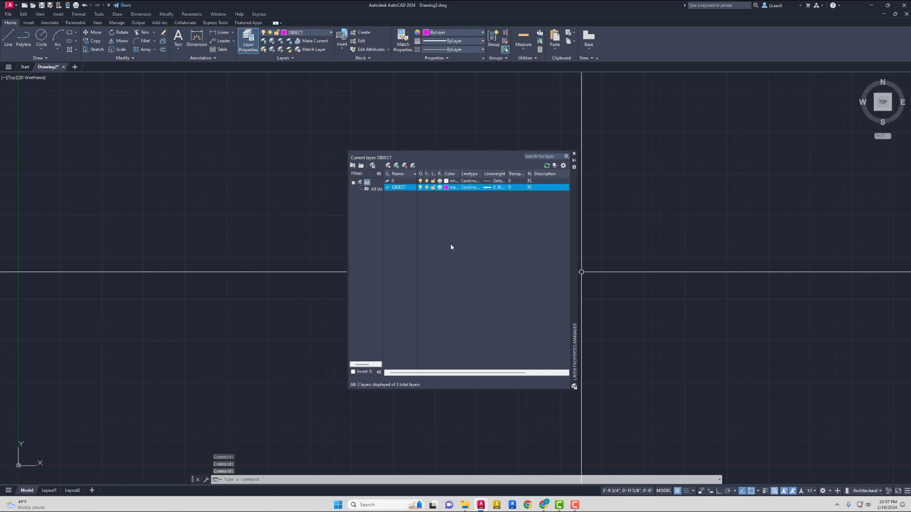
left_click(574, 155)
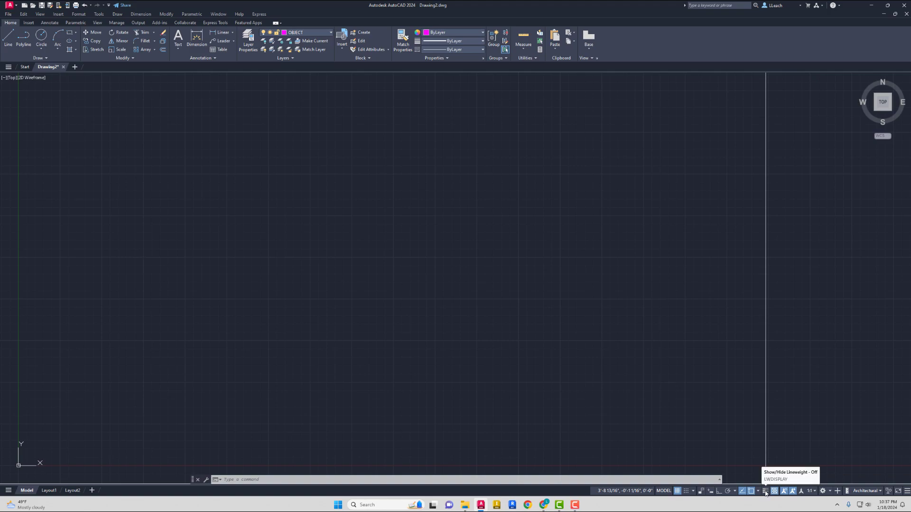
Turn on the display of lineweights in the drawing.
left_click(907, 492)
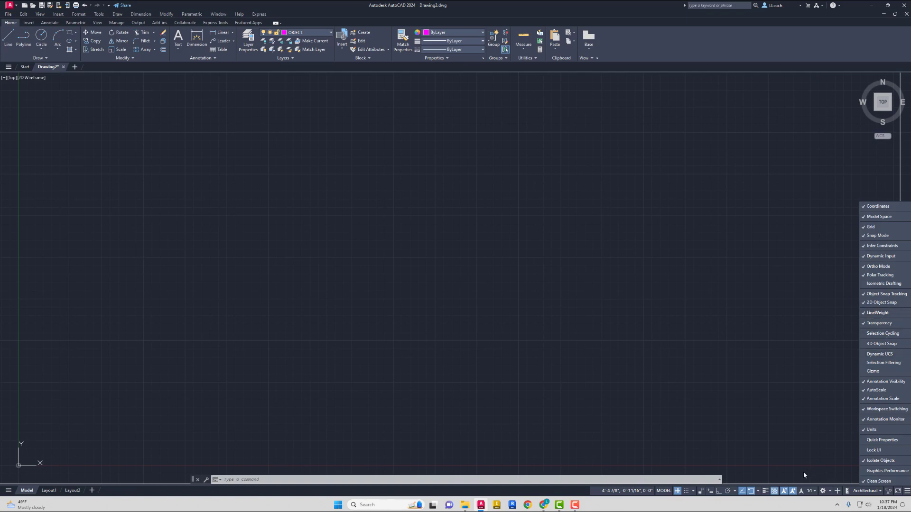
left_click(907, 491)
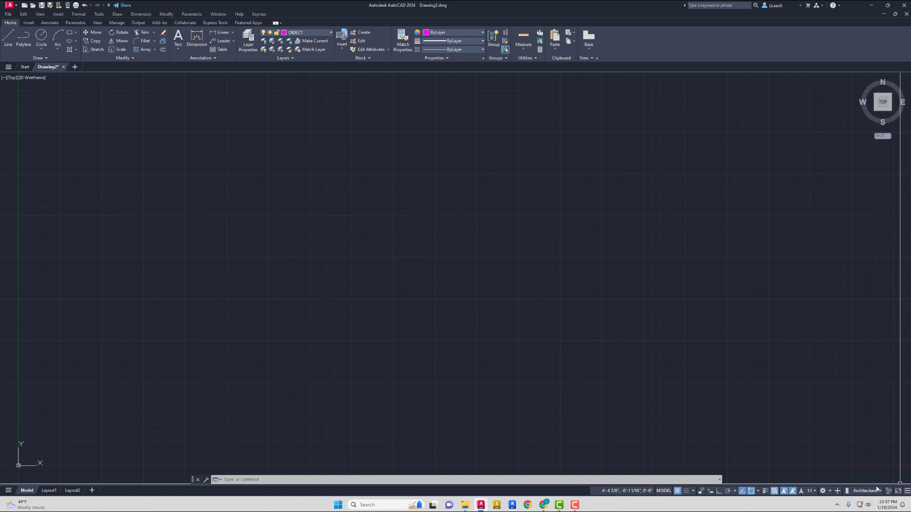
left_click(765, 491)
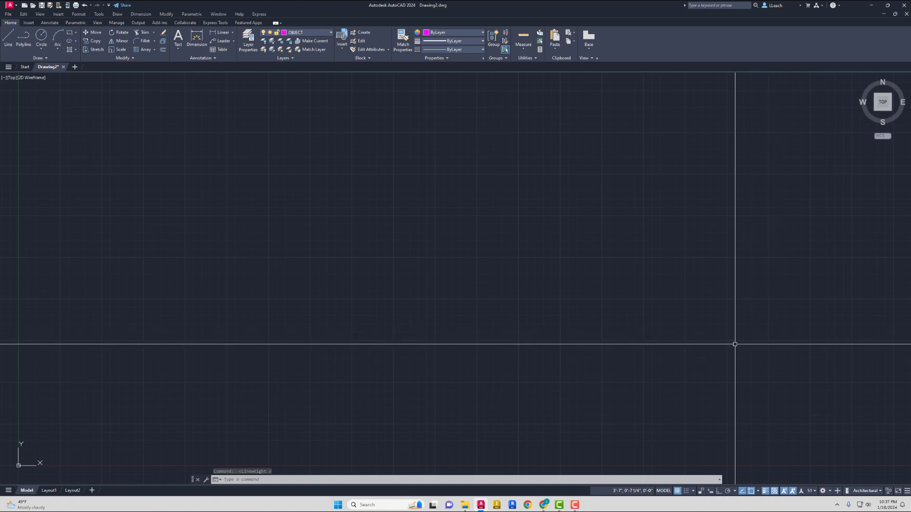
In the grid settings, set the grid X and Y spacing to 1" with a major line every 6.
right_click(677, 492)
left_click(687, 482)
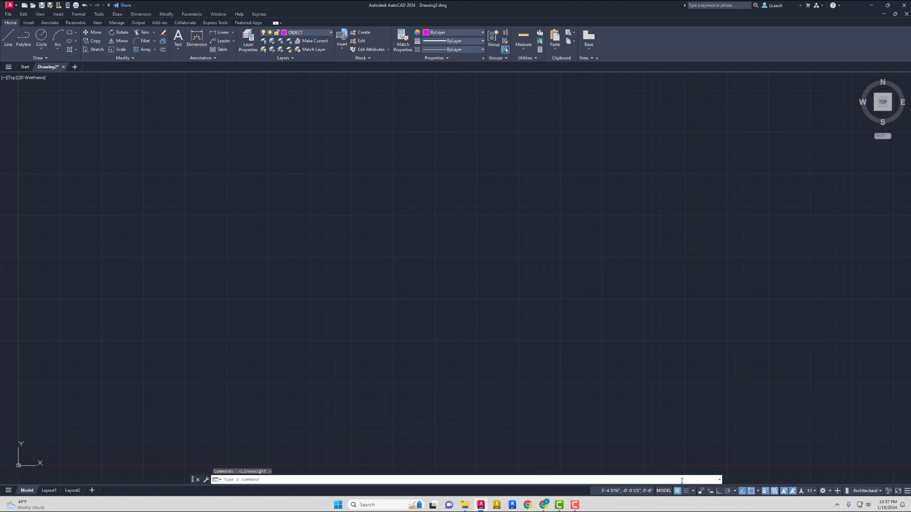
left_click_drag(667, 176, 407, 138)
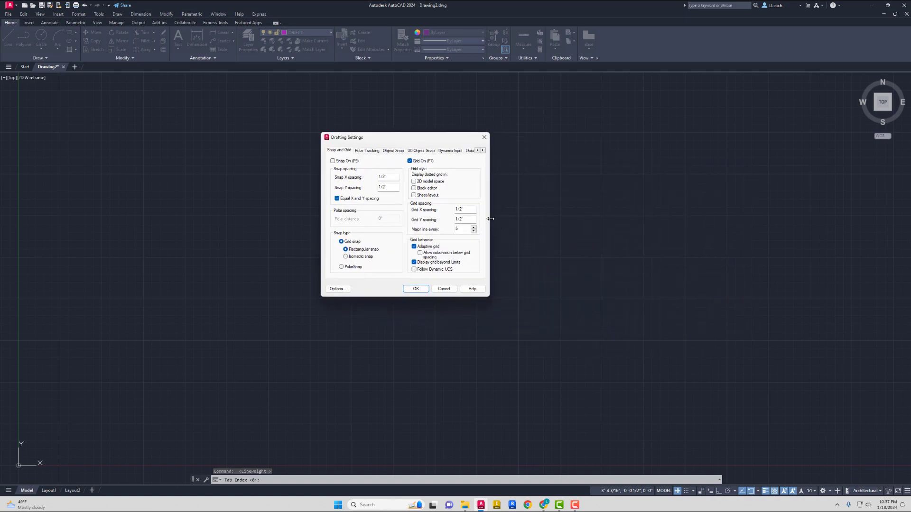
double_click(460, 211)
type("1")
key("Tab")
type("1")
key("Tab")
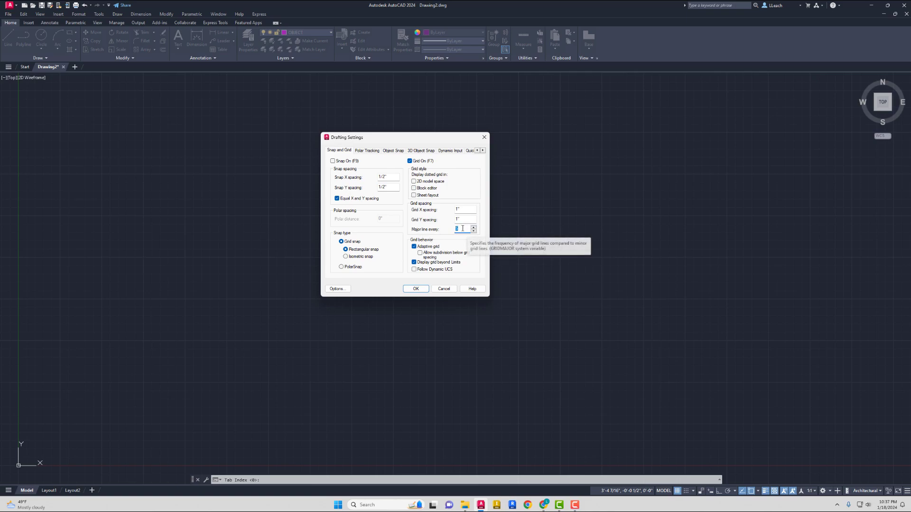
type("6")
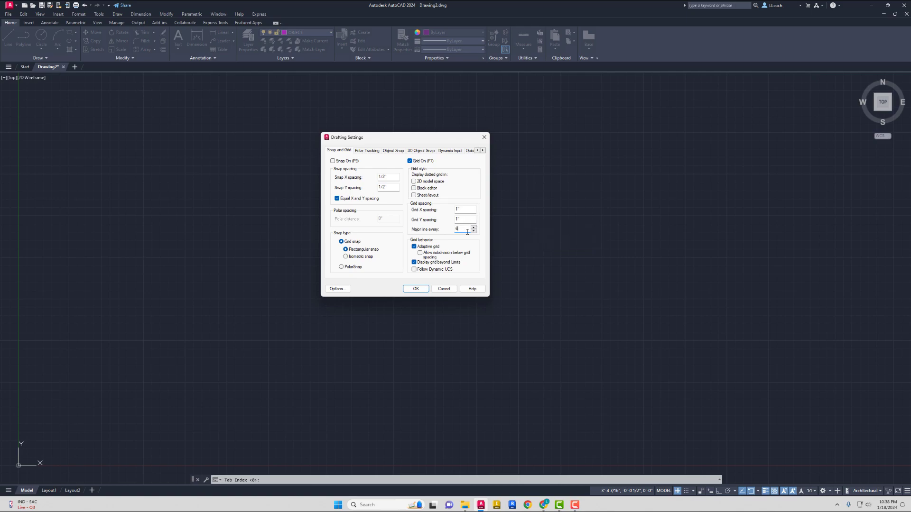
Turn off the adaptive grid and the display of the grid beyond limits, and apply the drafting settings.
left_click(414, 246)
left_click(413, 262)
left_click(416, 288)
Set the model space limits with the lower left corner at -12,-12 and the upper right corner at 12,12.
middle_click_drag(389, 259, 472, 215)
middle_click_drag(290, 276, 364, 249)
middle_click_drag(324, 272, 388, 232)
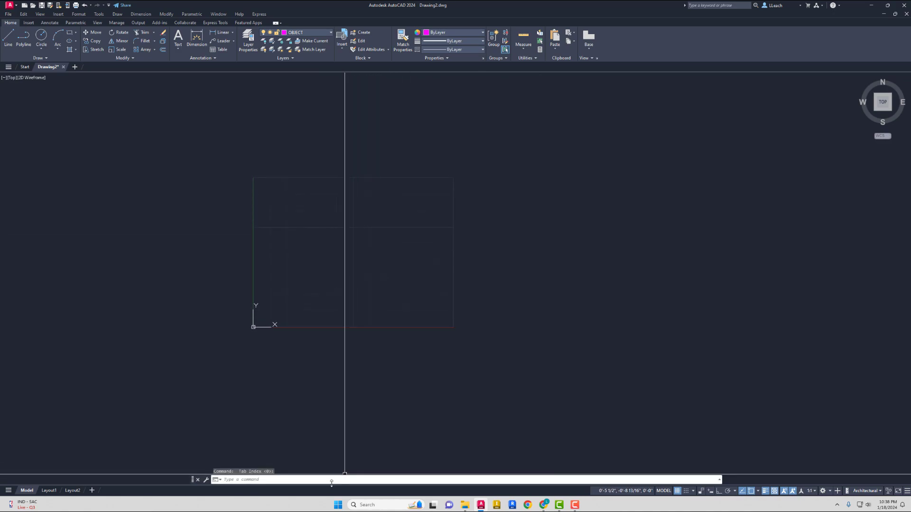
type("LIMITS")
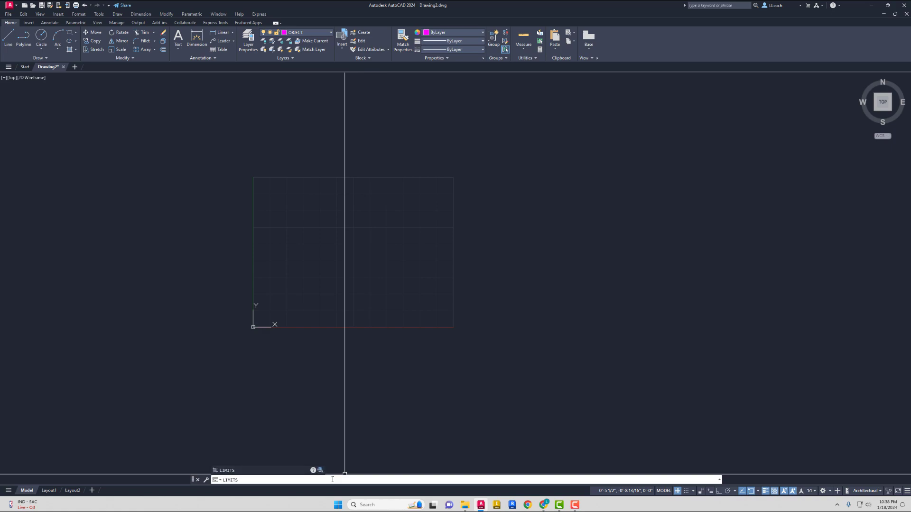
key("Return")
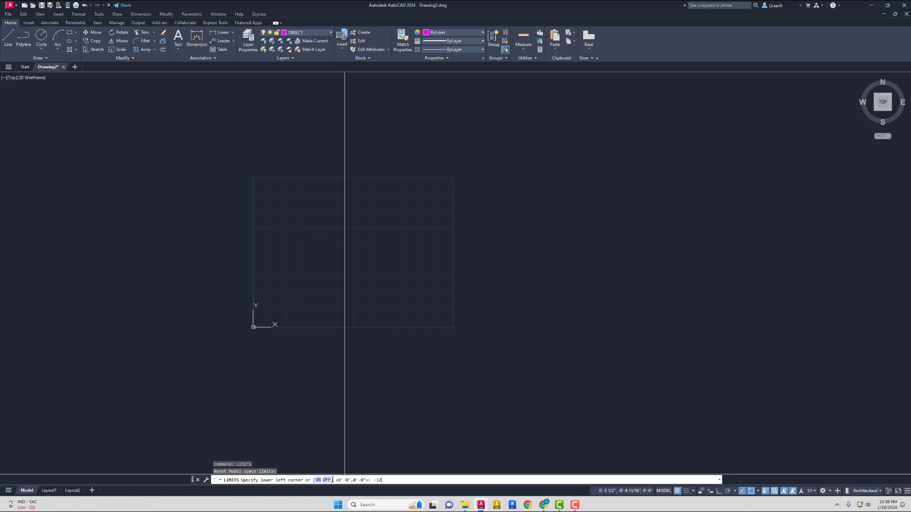
type("12")
key("Return")
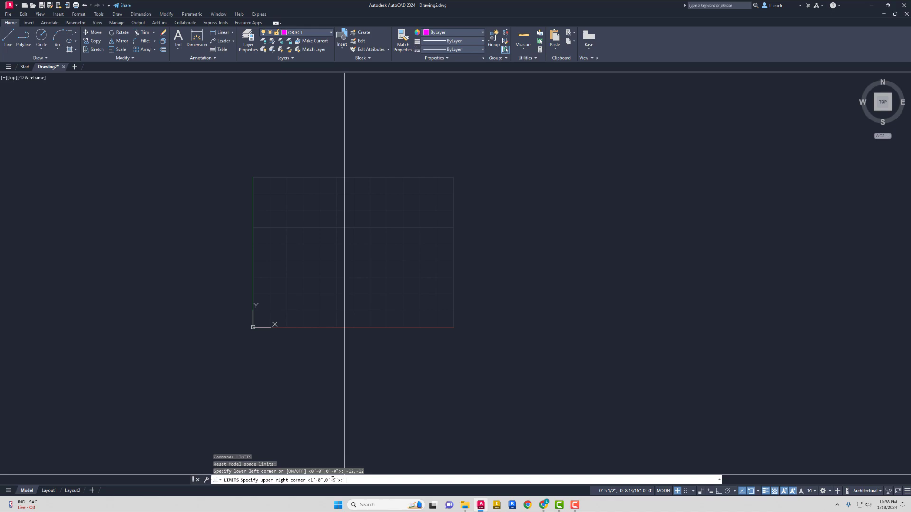
type("12,12")
key("Return")
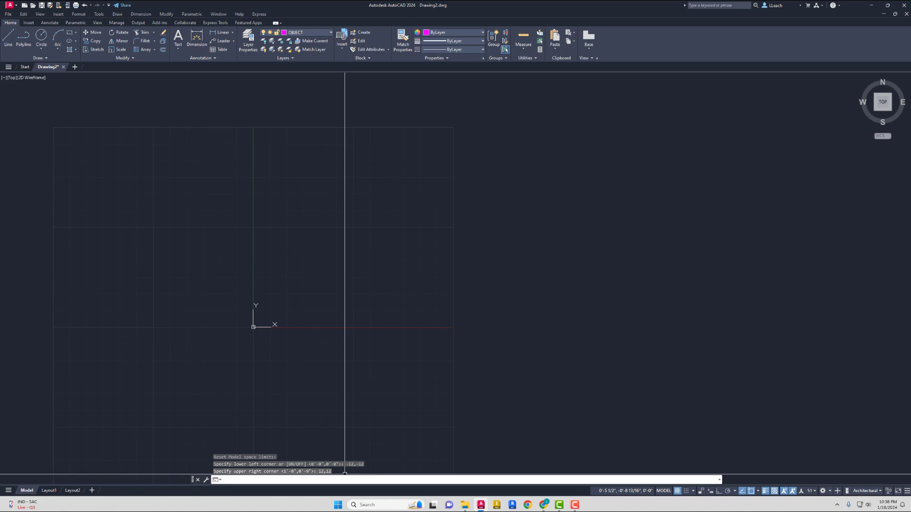
middle_click_drag(365, 339, 459, 277)
scroll(349, 267, "up", 3)
scroll(351, 269, "down", 4)
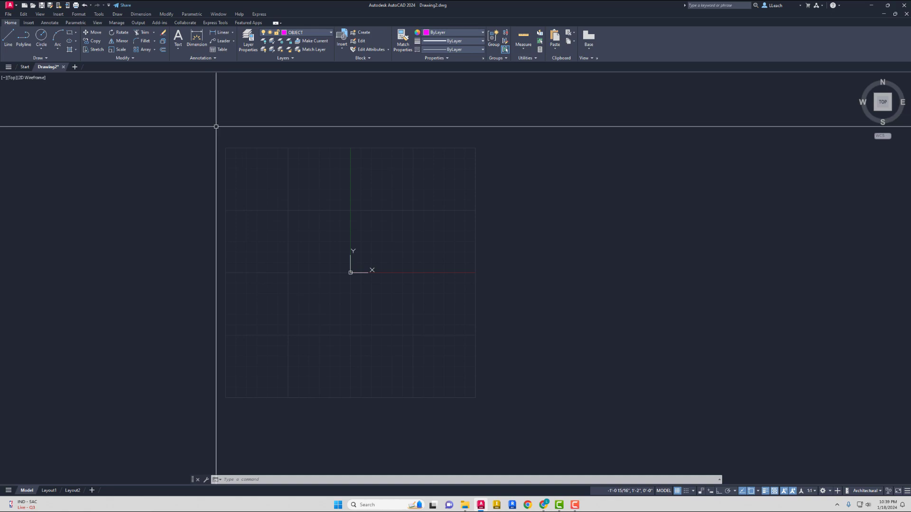
Save the drawing in the Documents folder, naming it with the author's last and first name followed by EX1-3, separated by underscores.
left_click(9, 6)
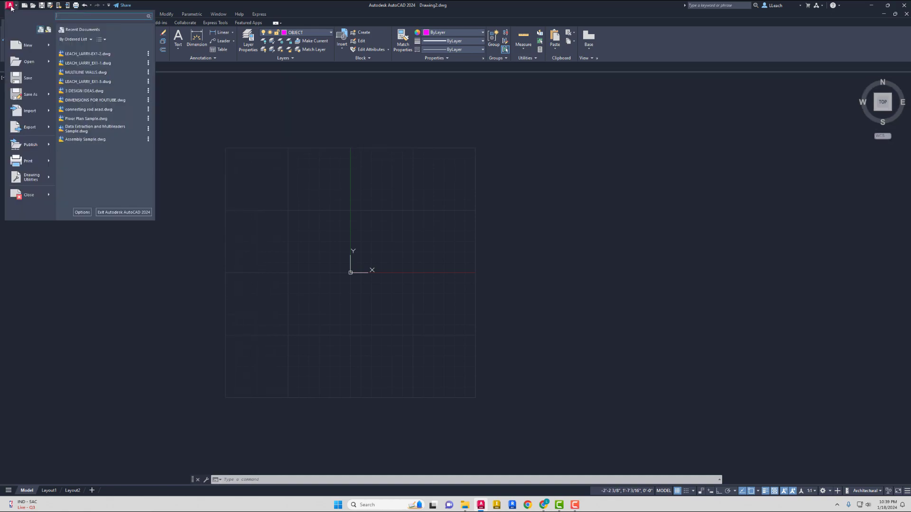
left_click(27, 79)
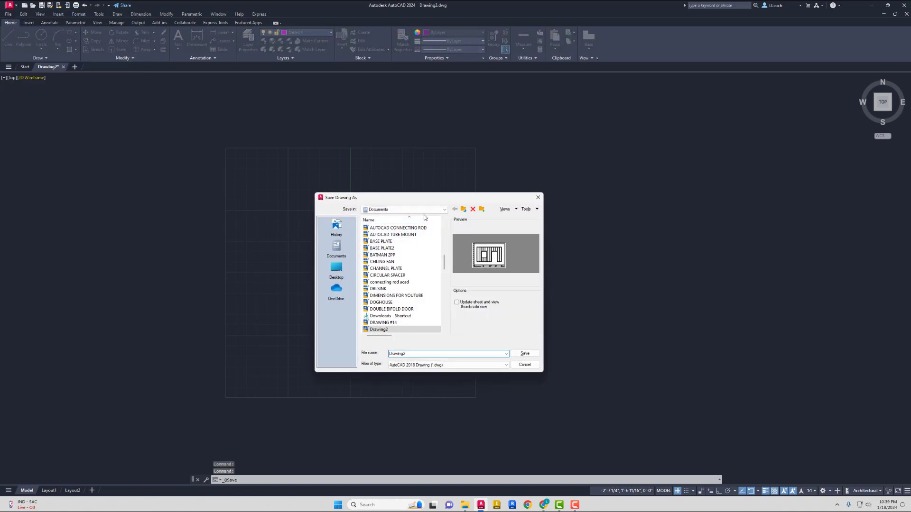
left_click_drag(431, 201, 631, 197)
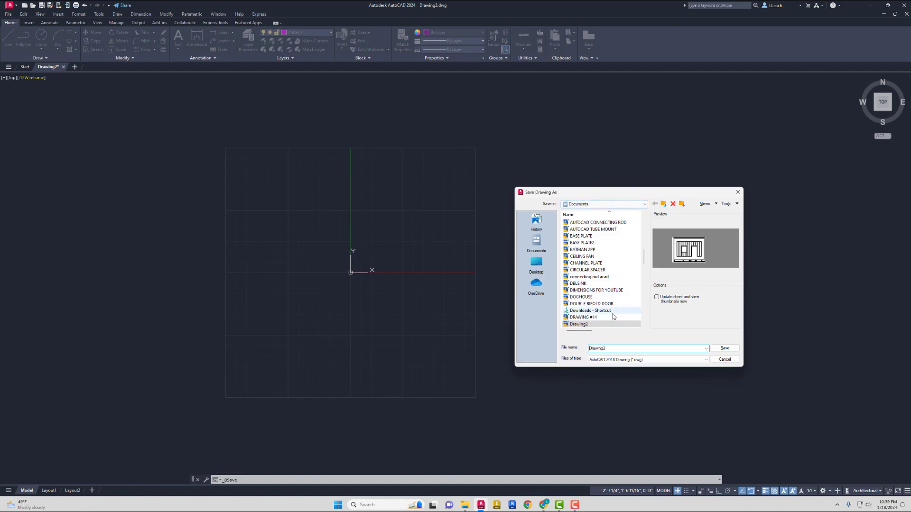
left_click_drag(617, 196, 612, 194)
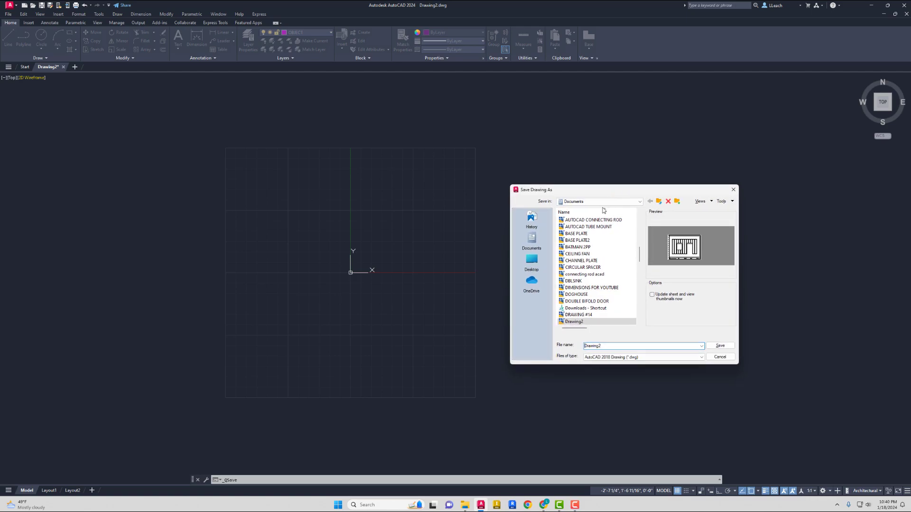
double_click(593, 346)
type("LEACH")
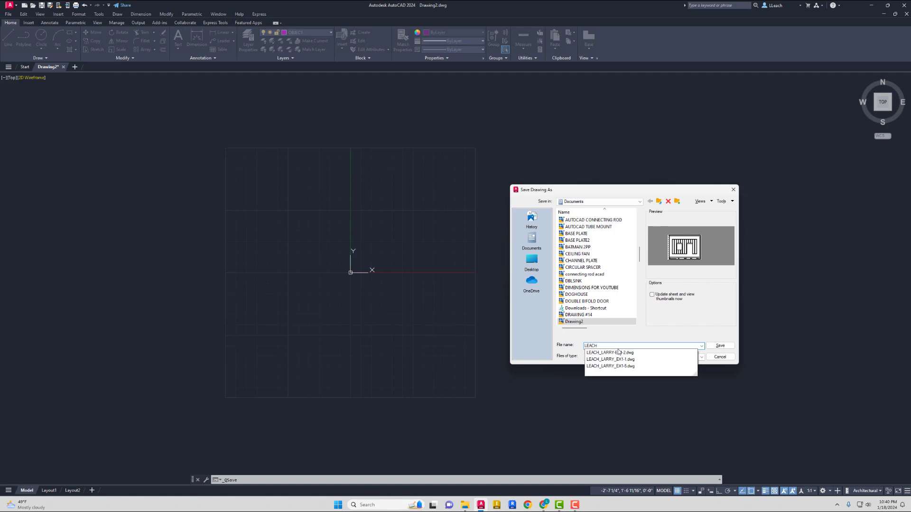
type("_LARRY_")
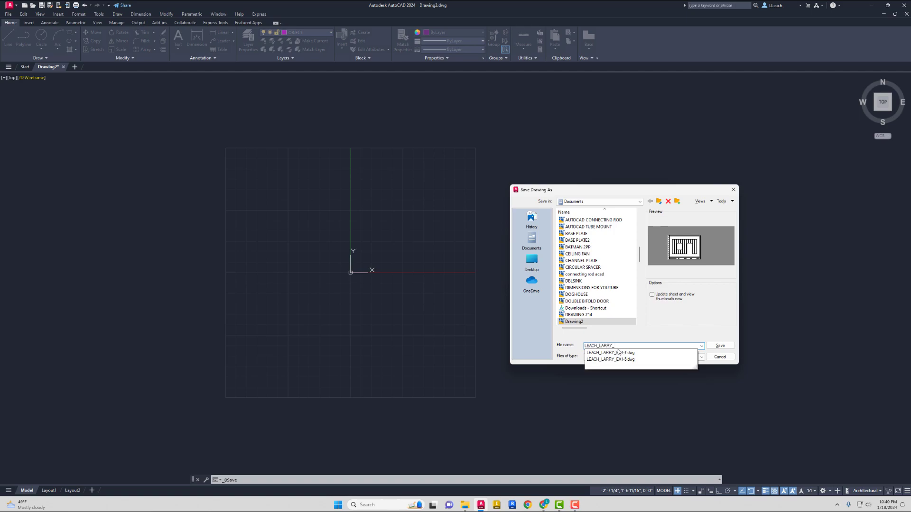
type("EX1-3")
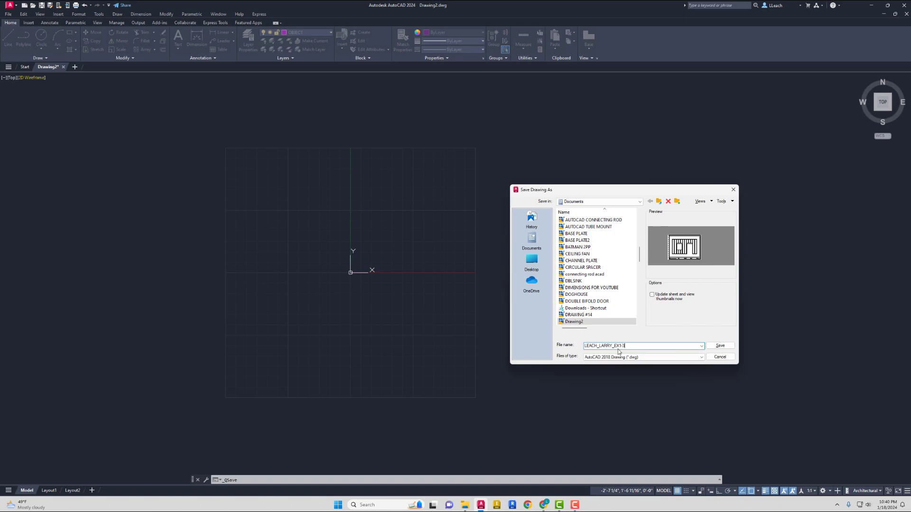
left_click(714, 346)
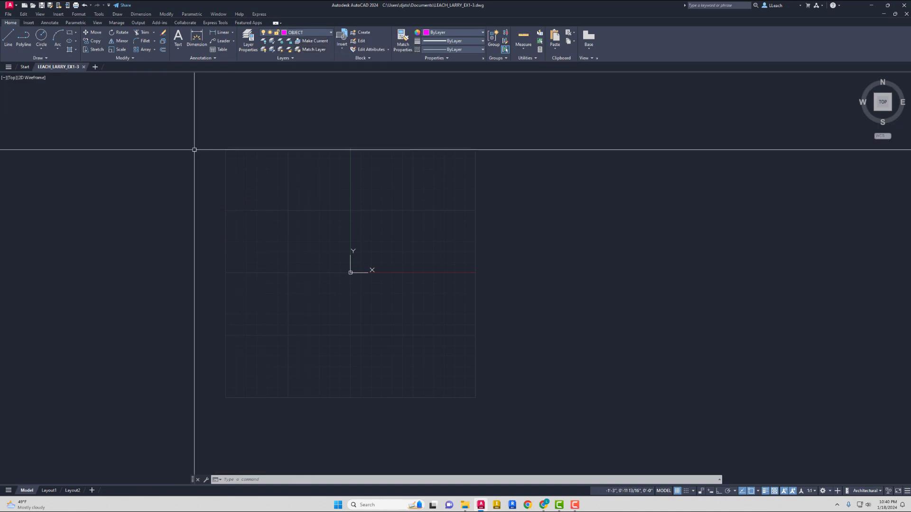
Start a line at -12,-12 and draw it through the absolute points -6,-12, -6,-6 and 0,0.
left_click(9, 38)
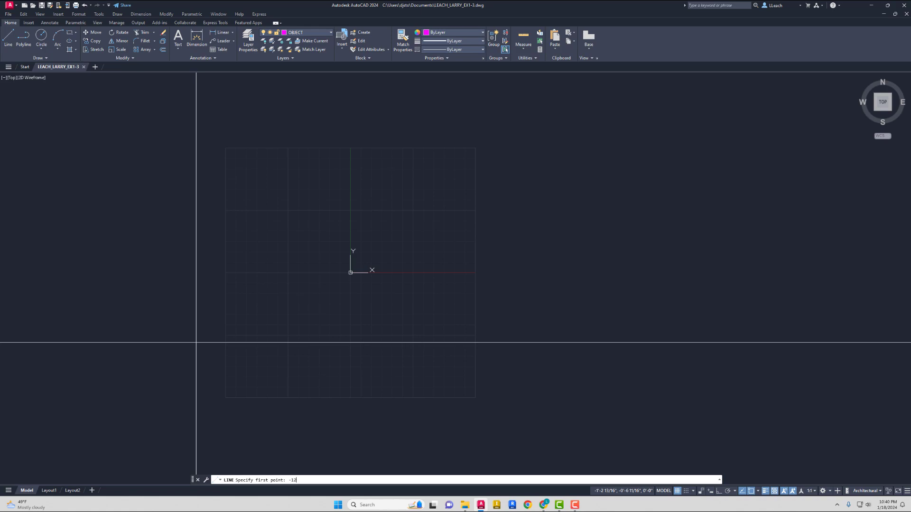
type(",-12")
key("Return")
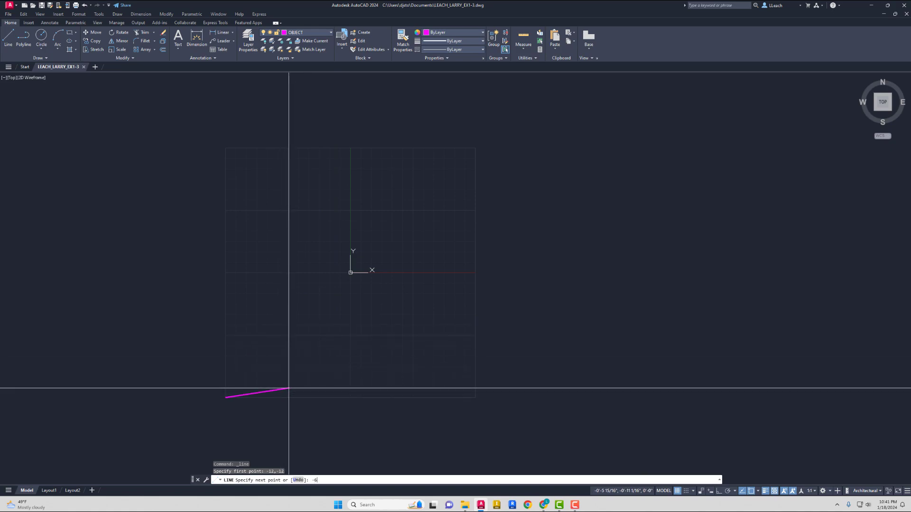
type("2")
key("Return")
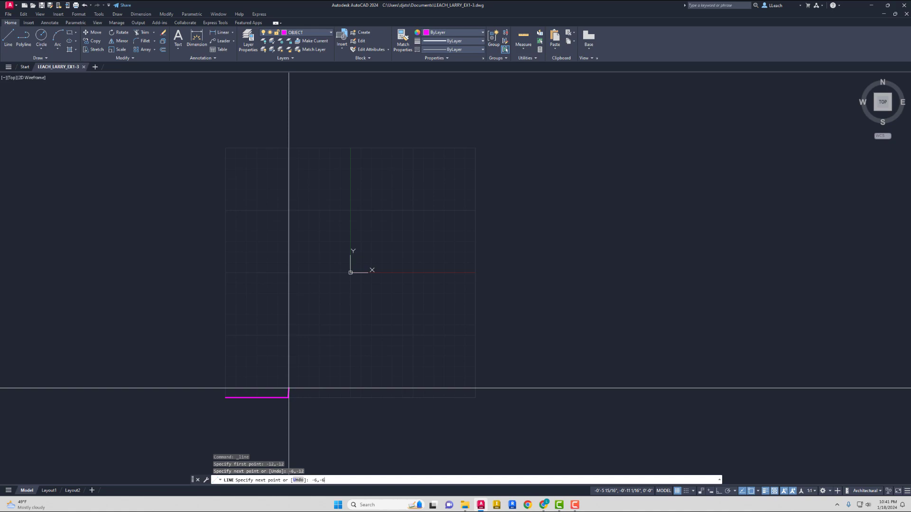
type("-6,-6")
key("Return")
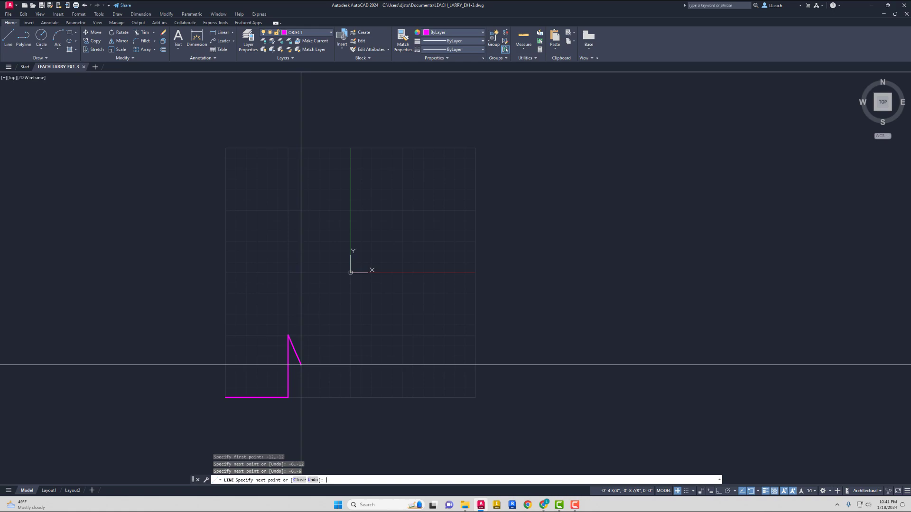
key("Return")
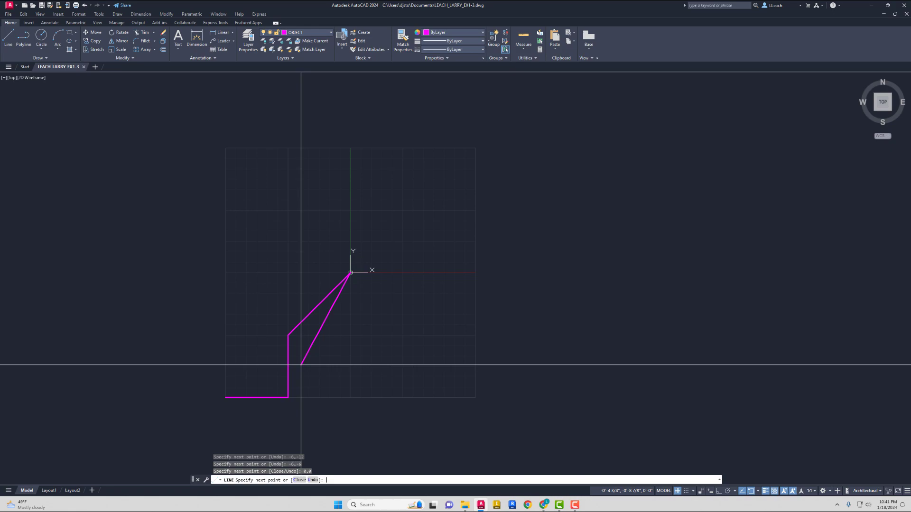
Continue the outline from the origin through the absolute points 6,-6, 6,-12, 12,-12 and 12,0.
type("6,")
type("6")
key("Return")
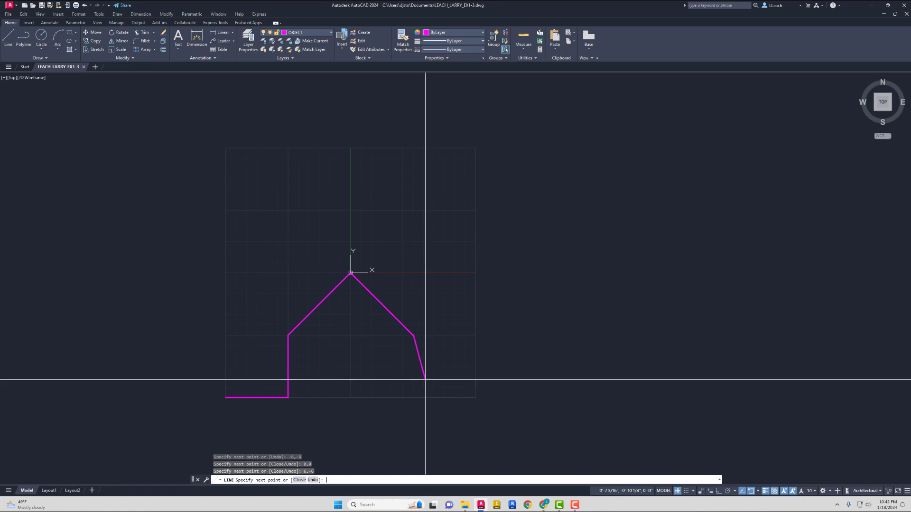
type("12")
key("Return")
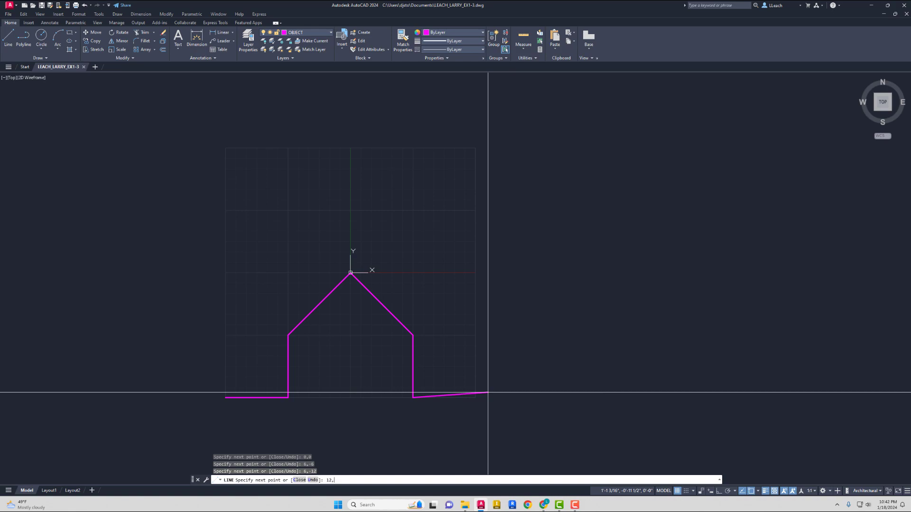
type("12")
key("Return")
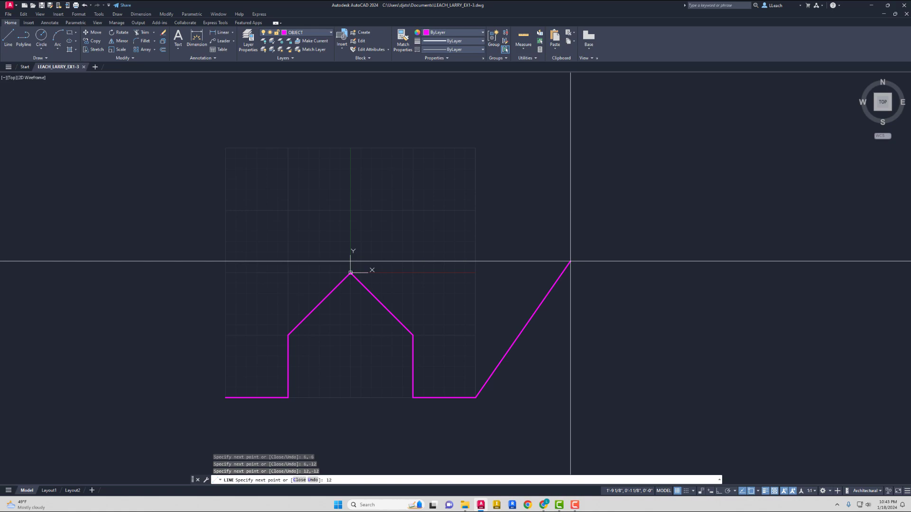
key("Return")
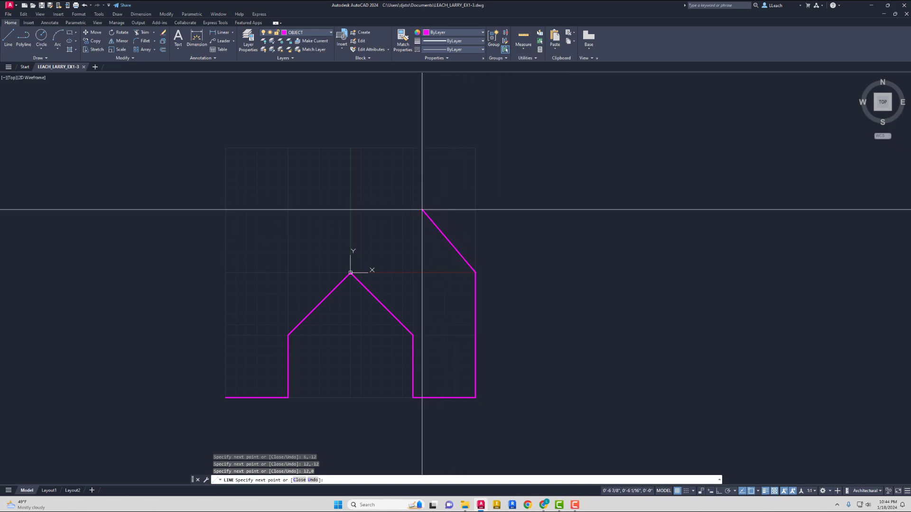
Draw the zigzag upper edge through the absolute points 6,6, 3,4, 0,6, -3,4 and -6,6.
type("6,6")
key("Return")
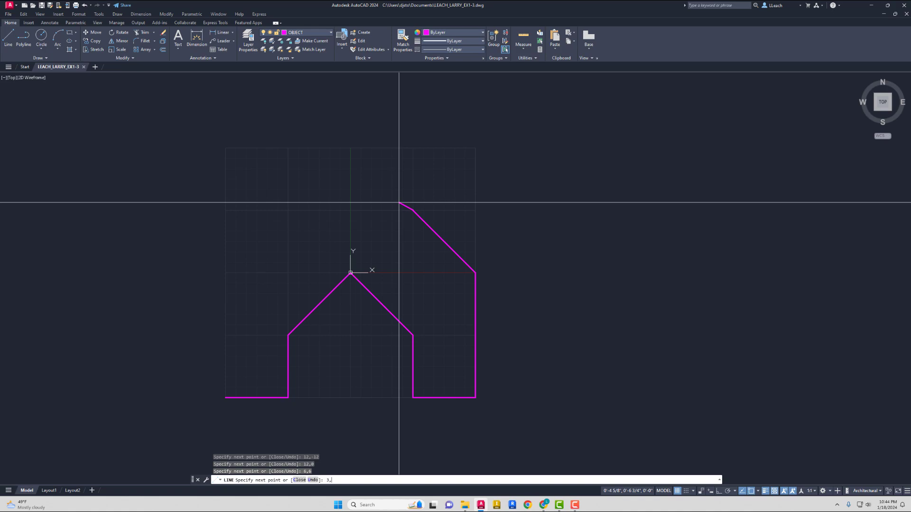
key("Return")
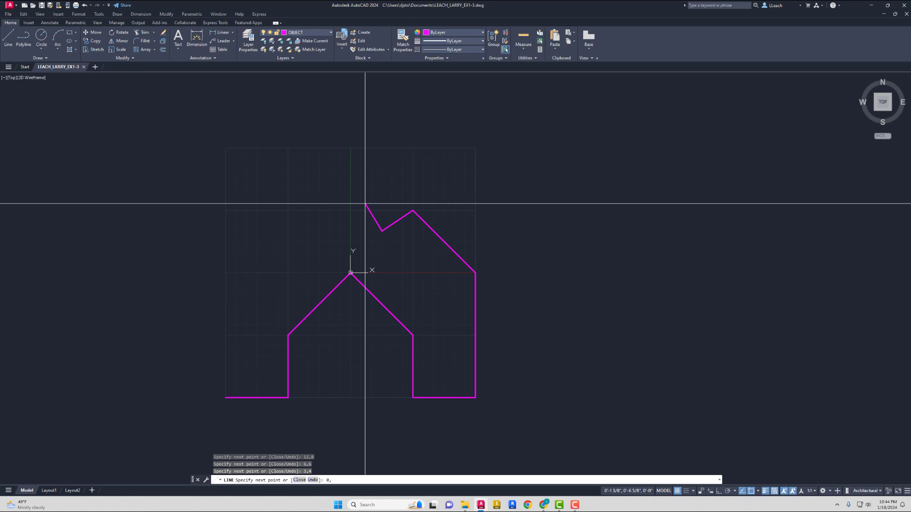
key("Return")
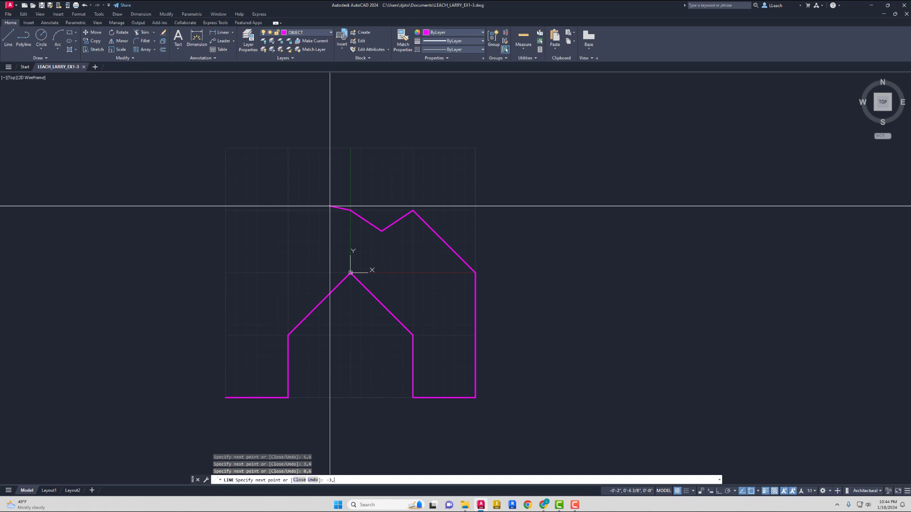
key("Return")
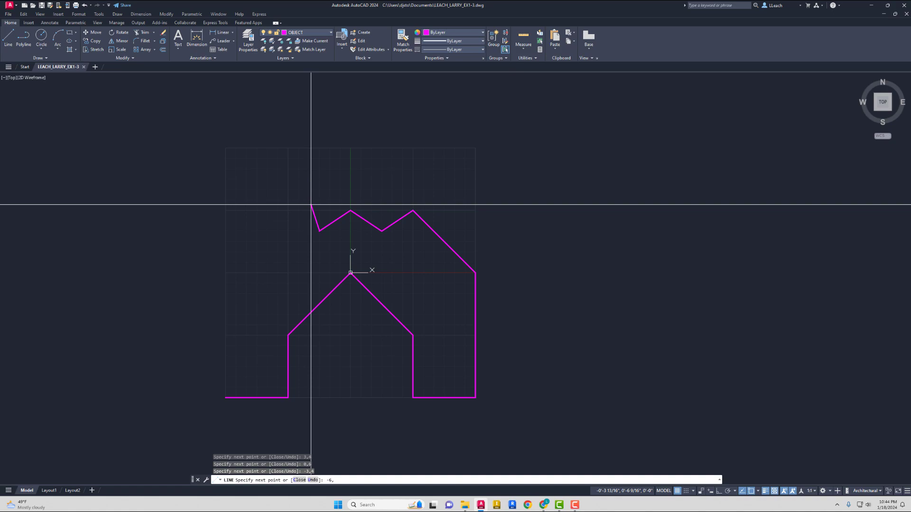
key("Return")
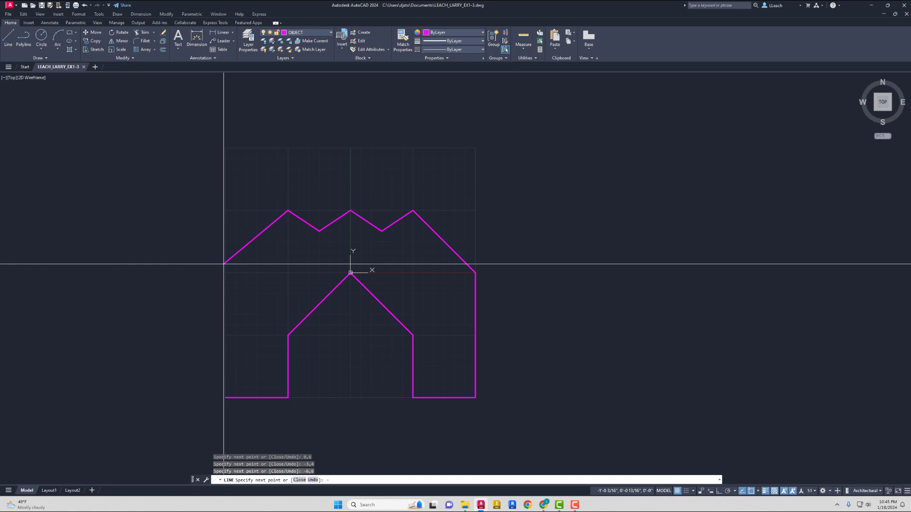
Close the outline with line segments to -12,0 and back to -12,-12, and end the Line command.
key("Return")
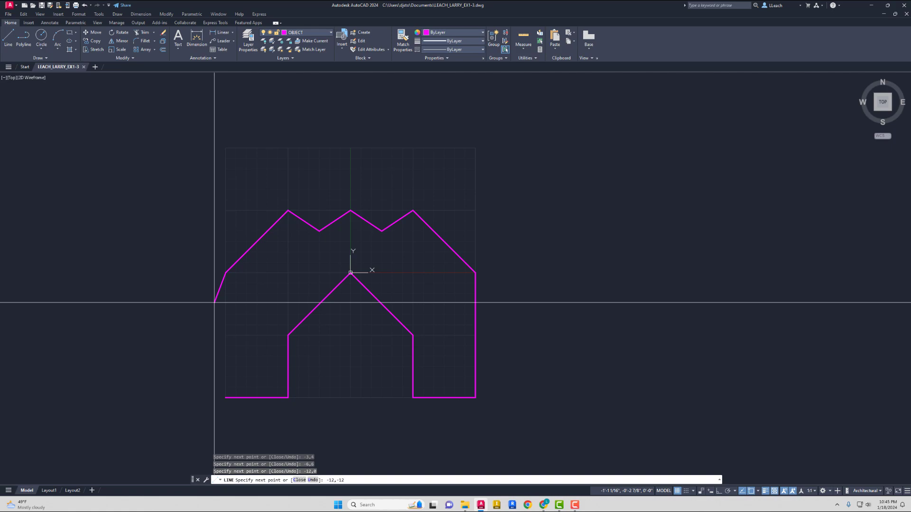
key("Return")
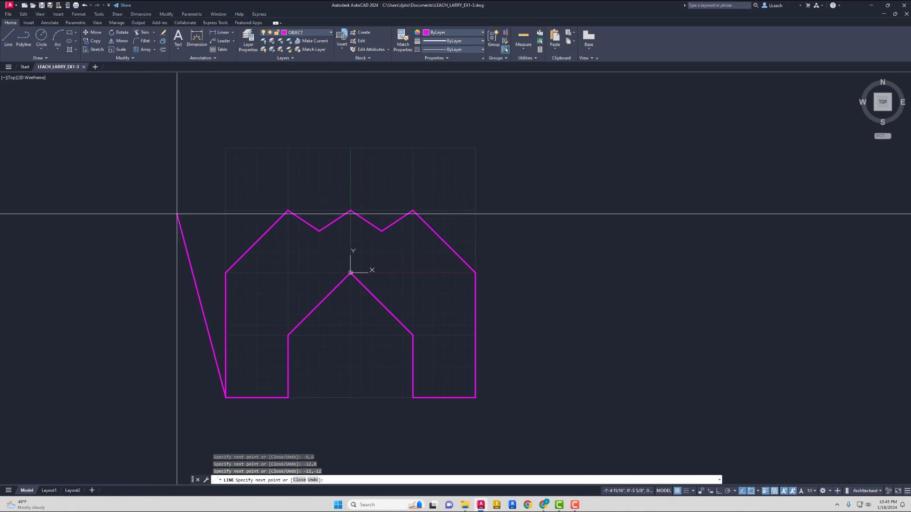
key("Escape")
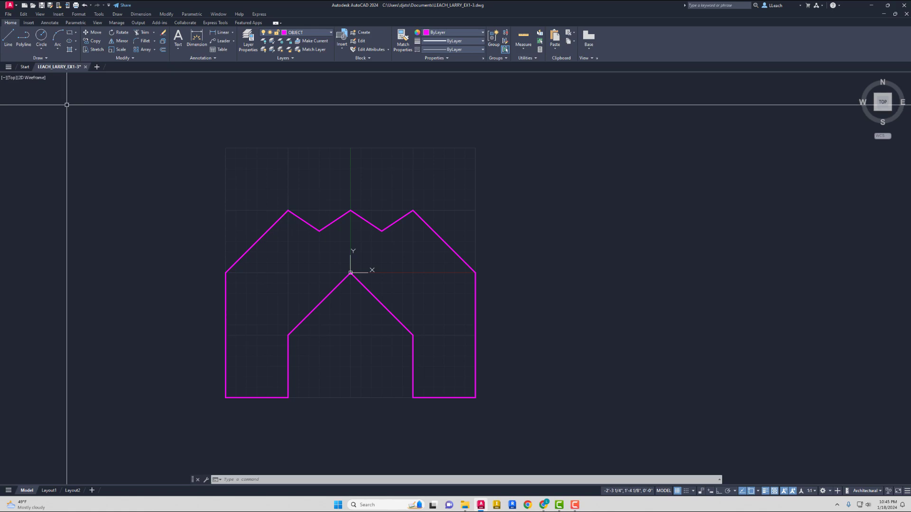
Draw a center-radius circle centered on the middle peak at 0,6, with its radius reaching the zigzag's valley corner at 3,4.
left_click(42, 50)
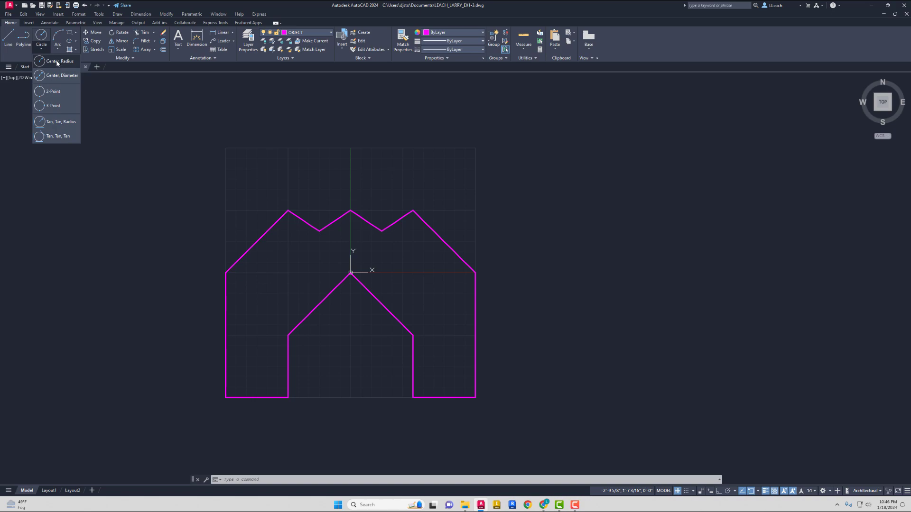
left_click(57, 62)
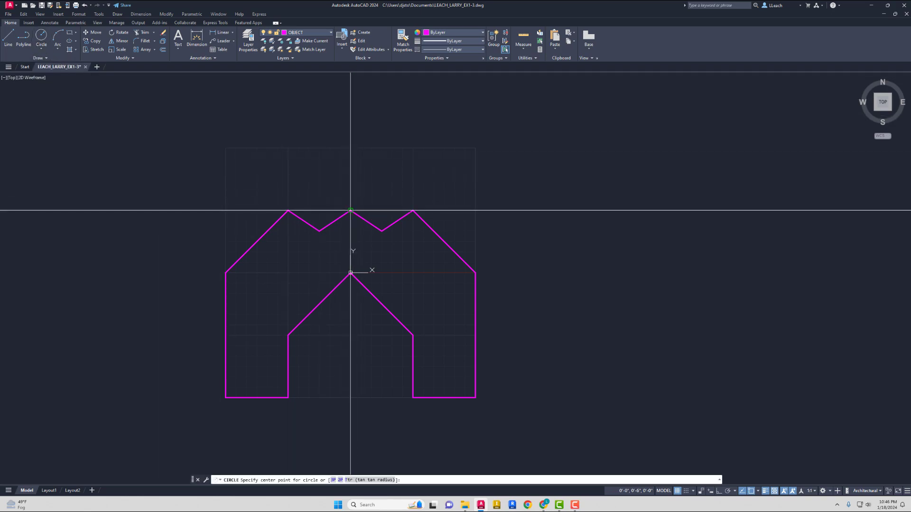
left_click(351, 210)
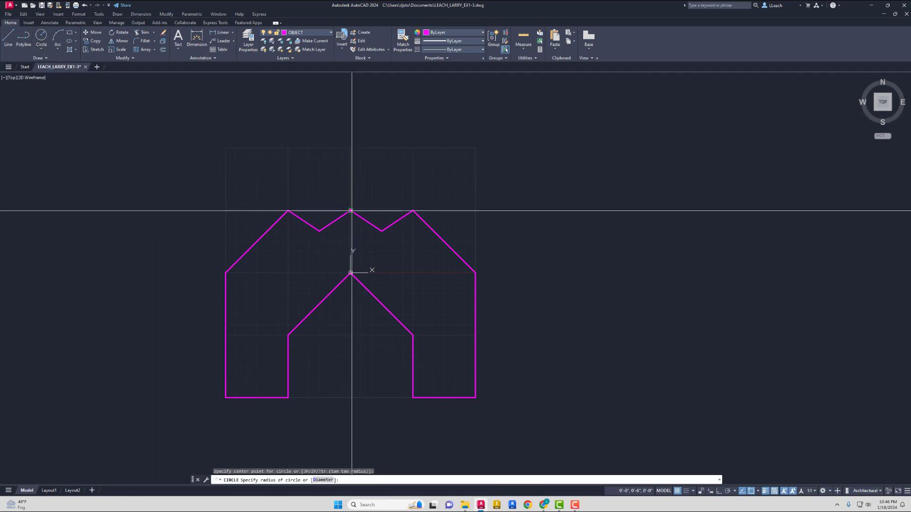
left_click(382, 231)
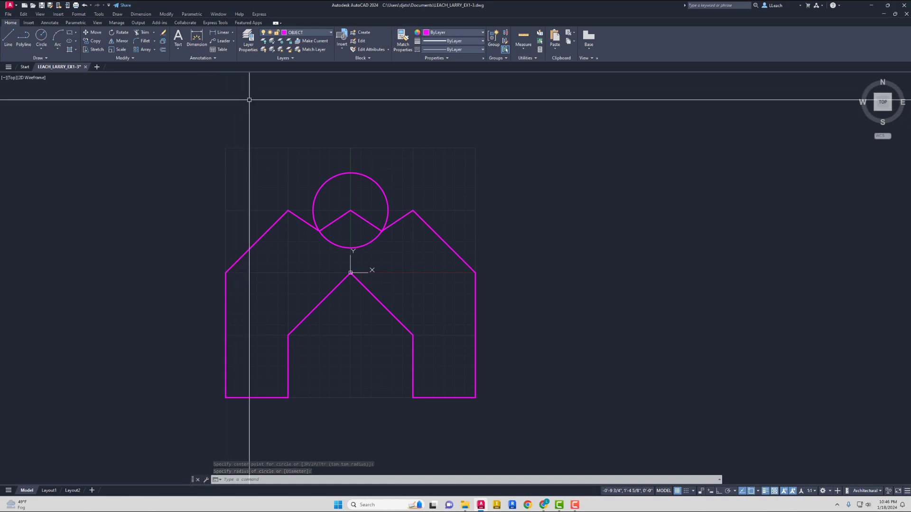
key("Escape")
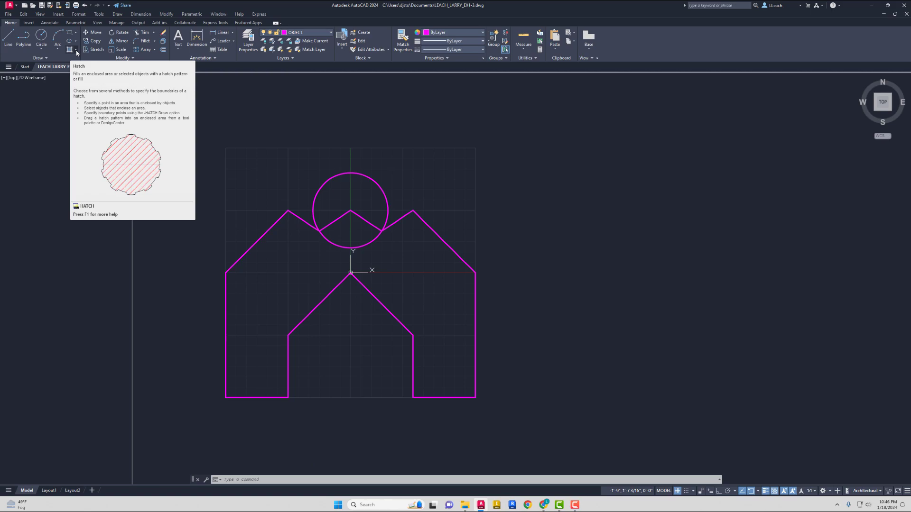
Hatch the part of the circle above the zigzag lines with a SOLID pattern at 50 transparency.
left_click(76, 50)
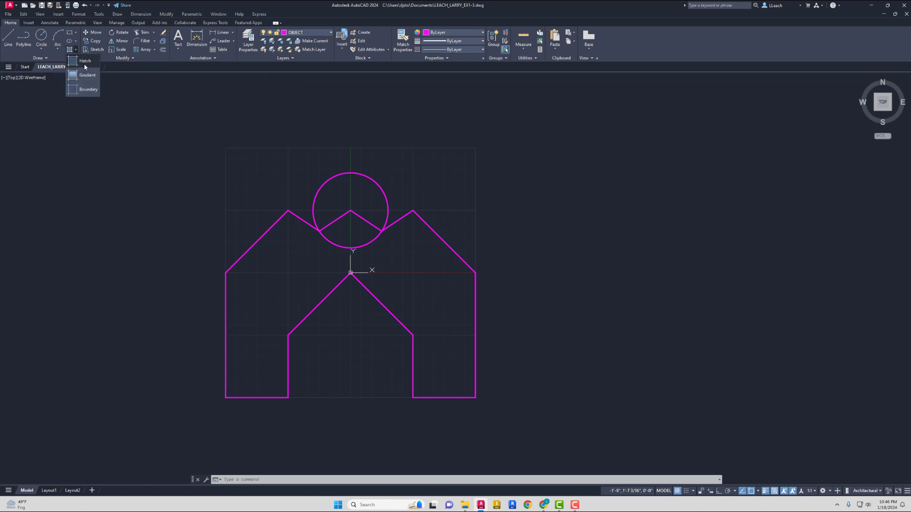
left_click(85, 63)
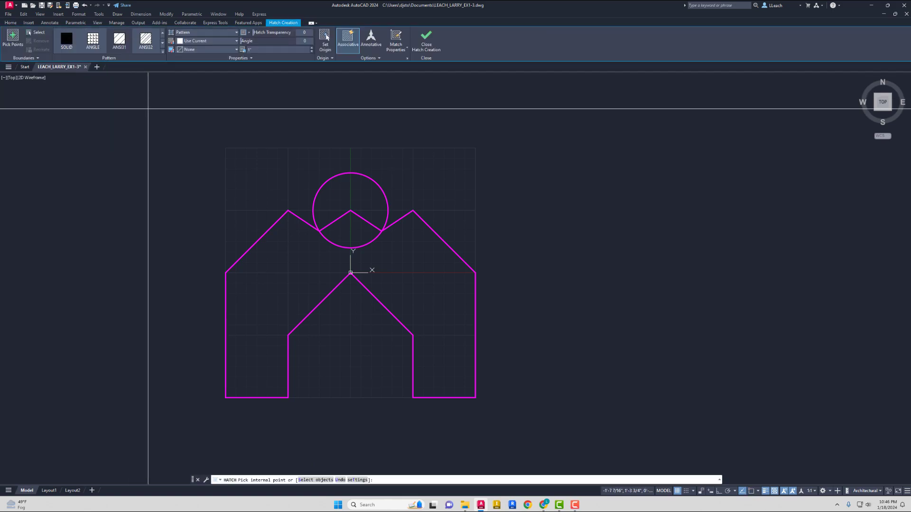
left_click(68, 44)
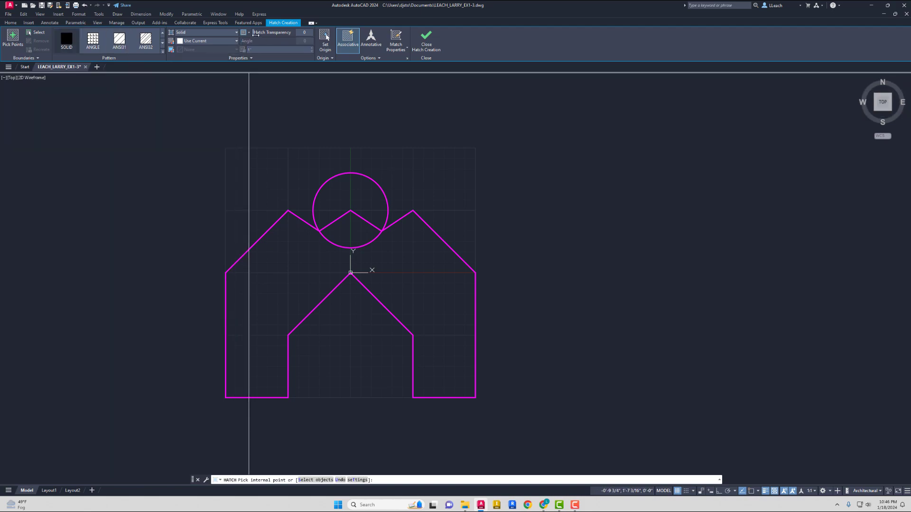
left_click_drag(254, 33, 264, 33)
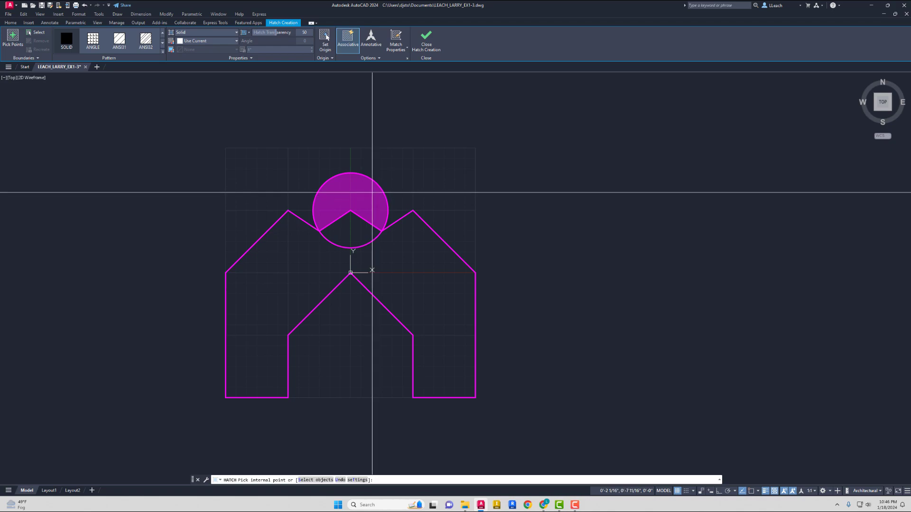
left_click(346, 195)
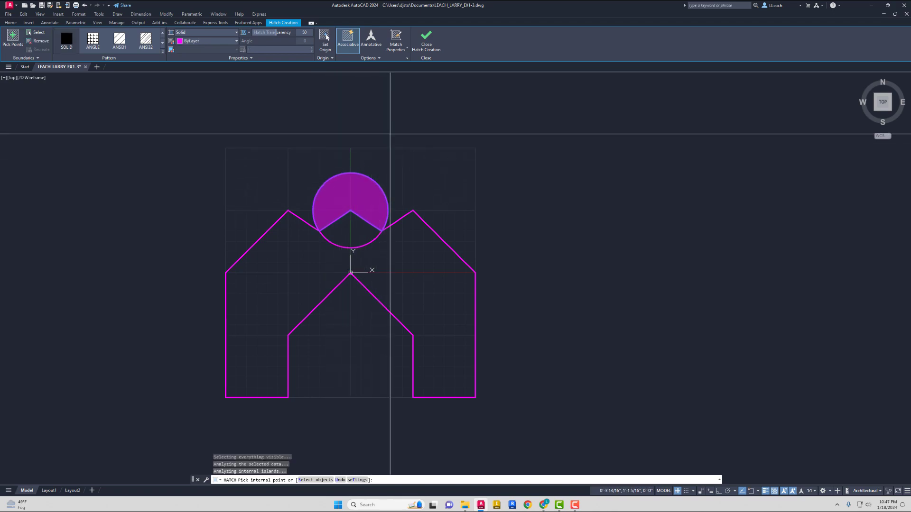
left_click(429, 47)
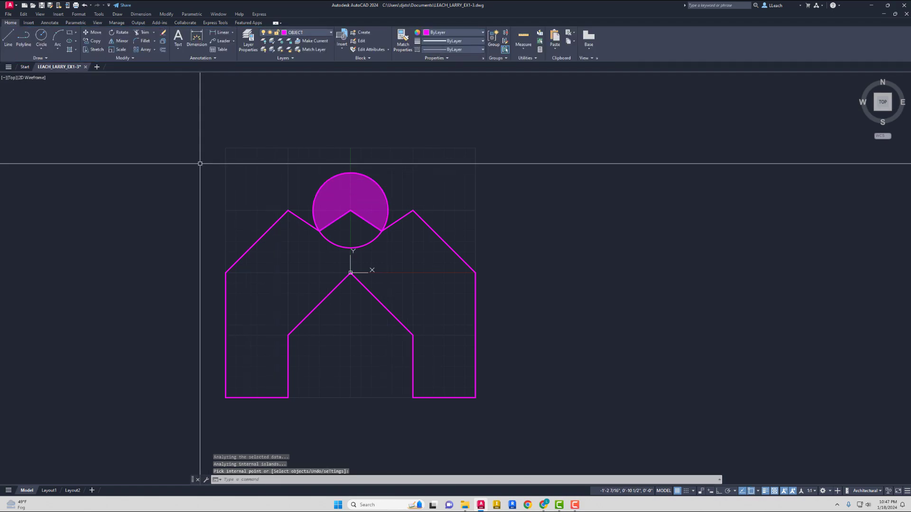
Save the finished drawing under its existing file name.
middle_click_drag(187, 118, 191, 114)
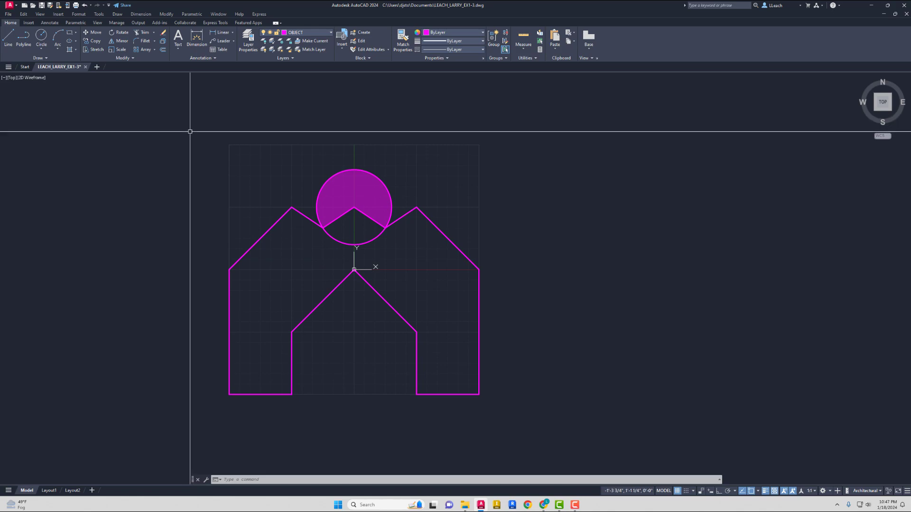
left_click(9, 14)
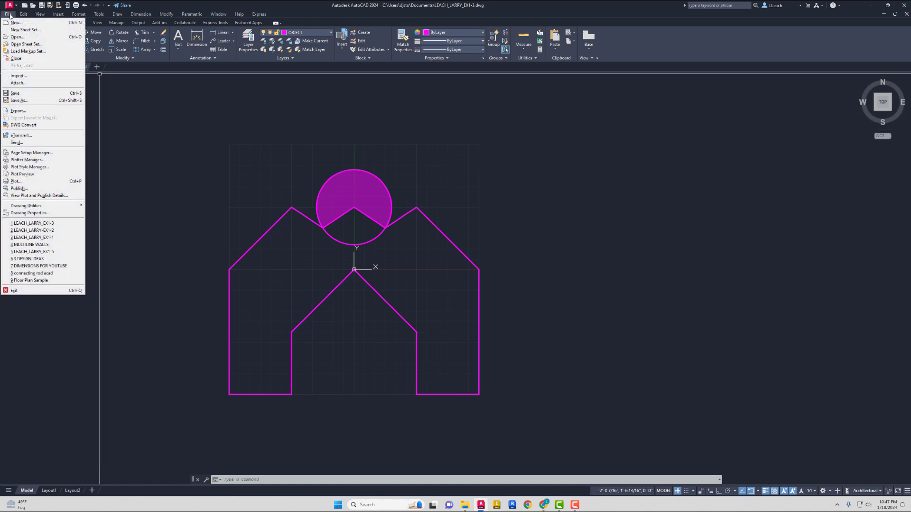
left_click(15, 93)
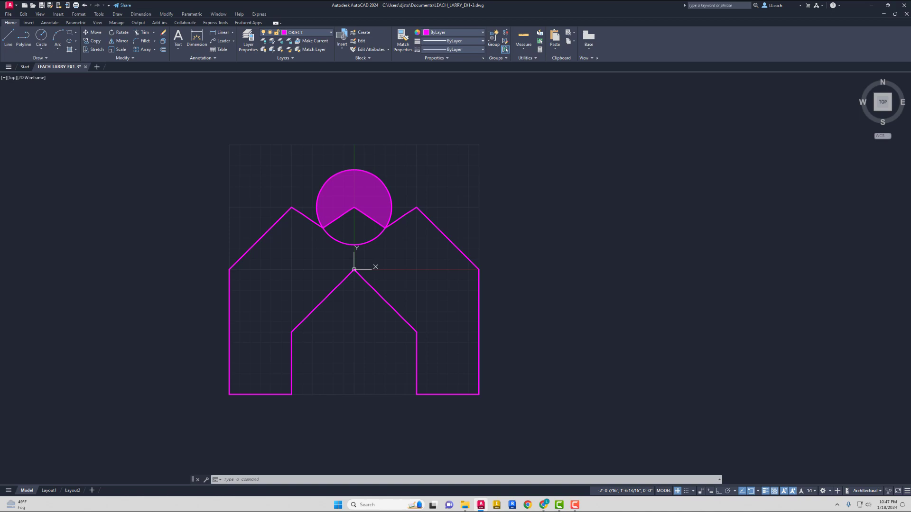
mouse_move(342, 198)
middle_mouse_down()
mouse_move(389, 216)
mouse_move(412, 205)
middle_mouse_up()
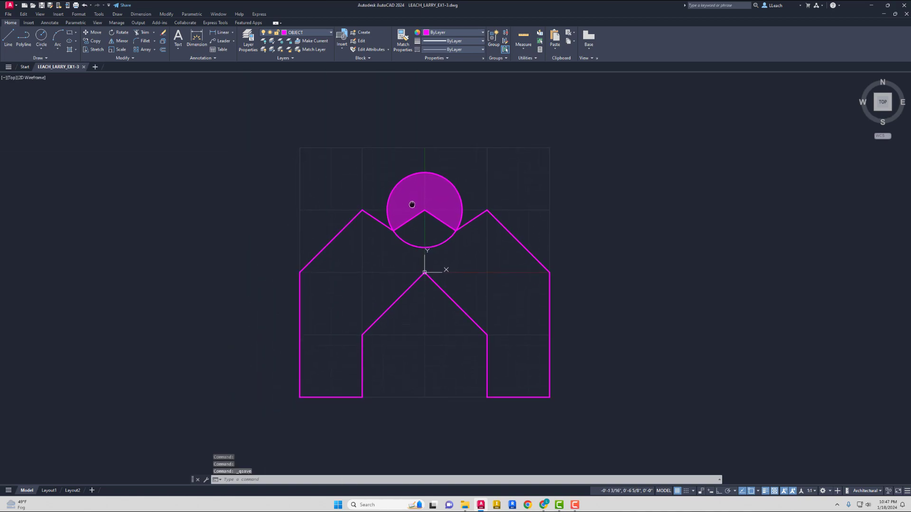
scroll(401, 218, "up", 2)
scroll(401, 218, "down", 2)
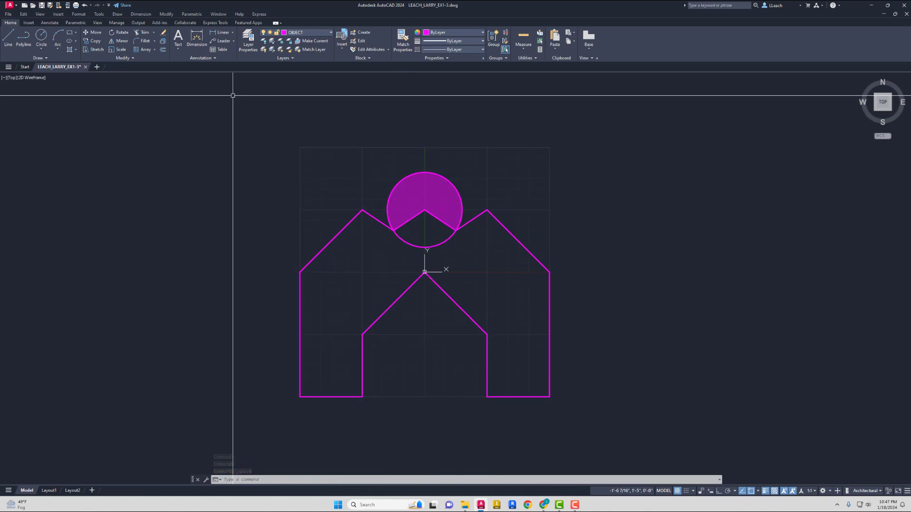